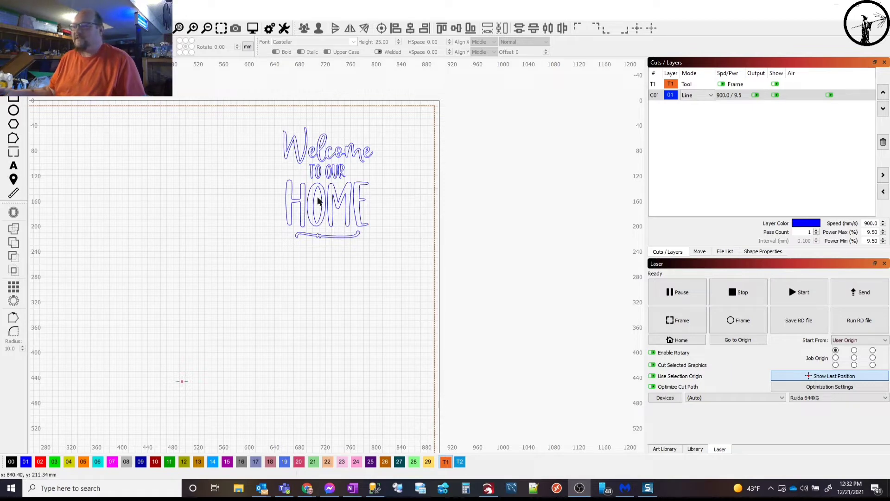
Select the target circle at the top of the W, inspect the canvas, then deselect it
{"action": "scroll", "coordinate": [278, 134], "scroll_direction": "up", "scroll_amount": 10}
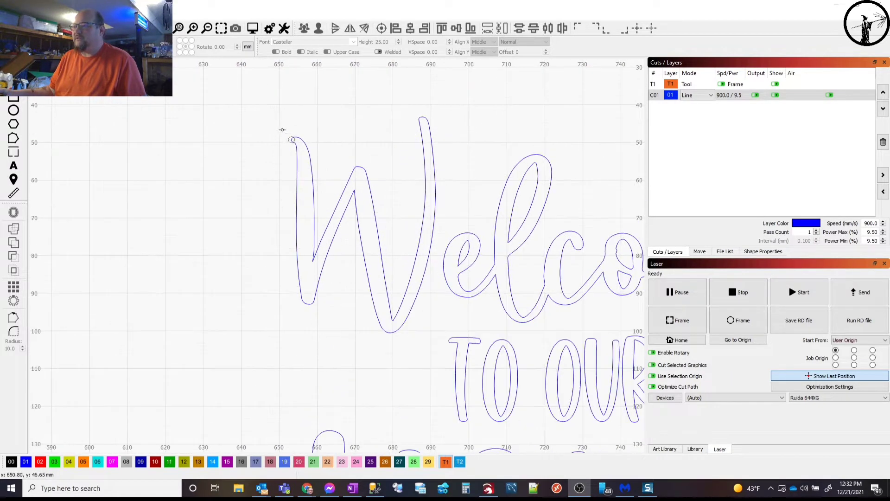
{"action": "scroll", "coordinate": [290, 141], "scroll_direction": "up", "scroll_amount": 3}
{"action": "left_click", "coordinate": [290, 141]}
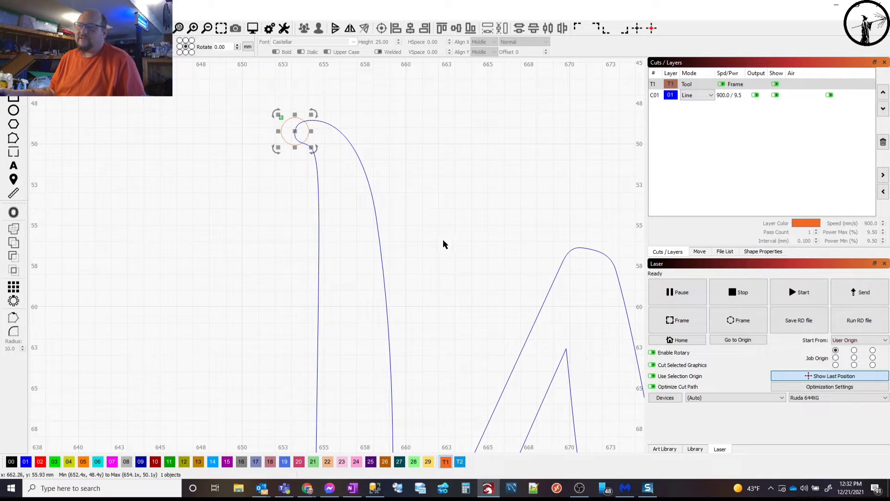
{"action": "scroll", "coordinate": [438, 244], "scroll_direction": "down", "scroll_amount": 3}
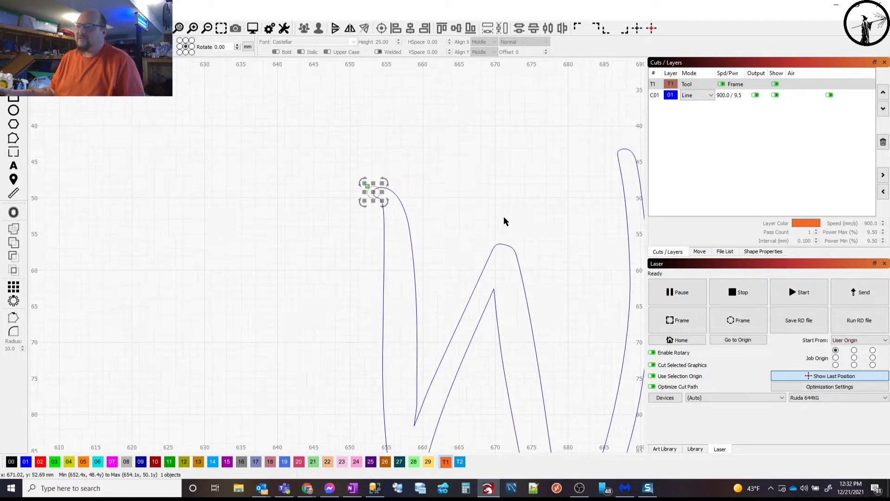
{"action": "scroll", "coordinate": [526, 215], "scroll_direction": "down", "scroll_amount": 3}
{"action": "scroll", "coordinate": [294, 141], "scroll_direction": "down", "scroll_amount": 3}
{"action": "scroll", "coordinate": [482, 387], "scroll_direction": "up", "scroll_amount": 8}
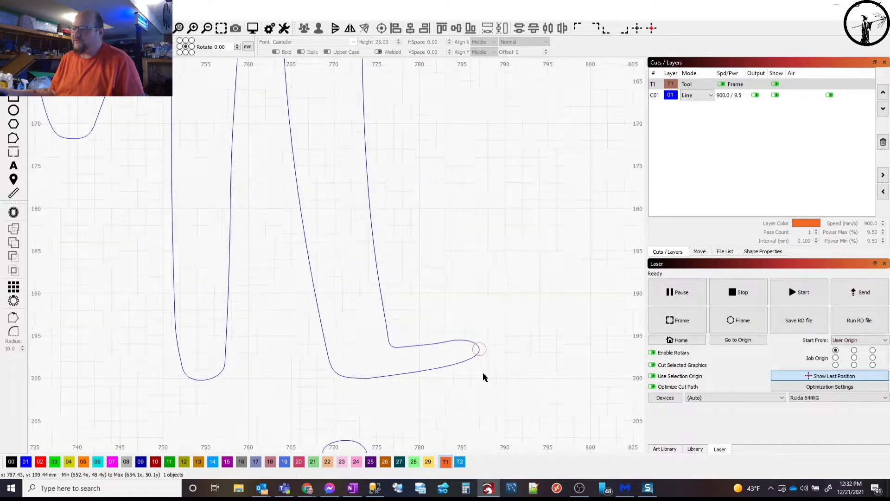
{"action": "scroll", "coordinate": [475, 357], "scroll_direction": "up", "scroll_amount": 2}
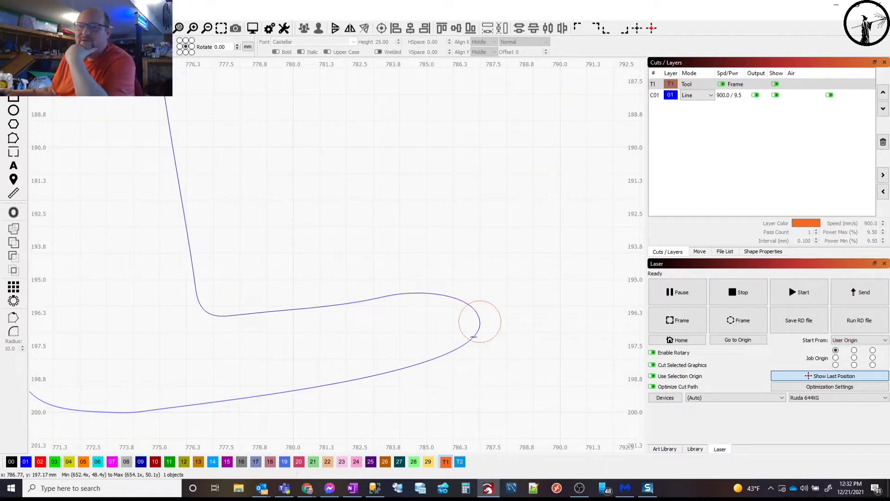
{"action": "scroll", "coordinate": [473, 337], "scroll_direction": "down", "scroll_amount": 10}
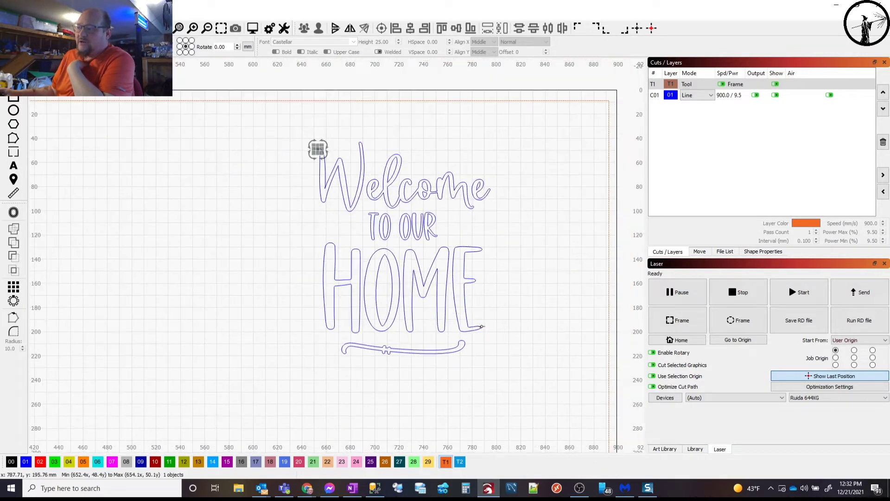
{"action": "left_click", "coordinate": [529, 275]}
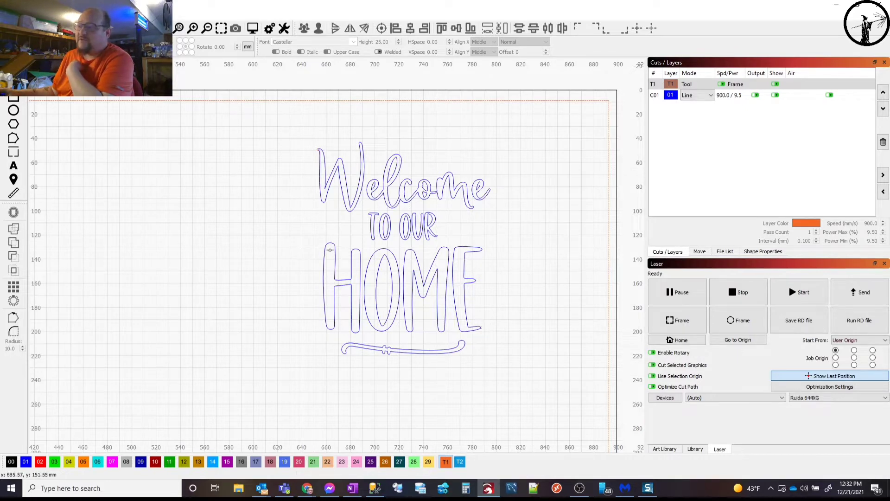
Select the whole Welcome to our HOME design and switch off T1's Output and Show
{"action": "left_click_drag", "start_coordinate": [265, 115], "coordinate": [509, 384]}
{"action": "left_click", "coordinate": [775, 84]}
{"action": "left_click", "coordinate": [720, 84]}
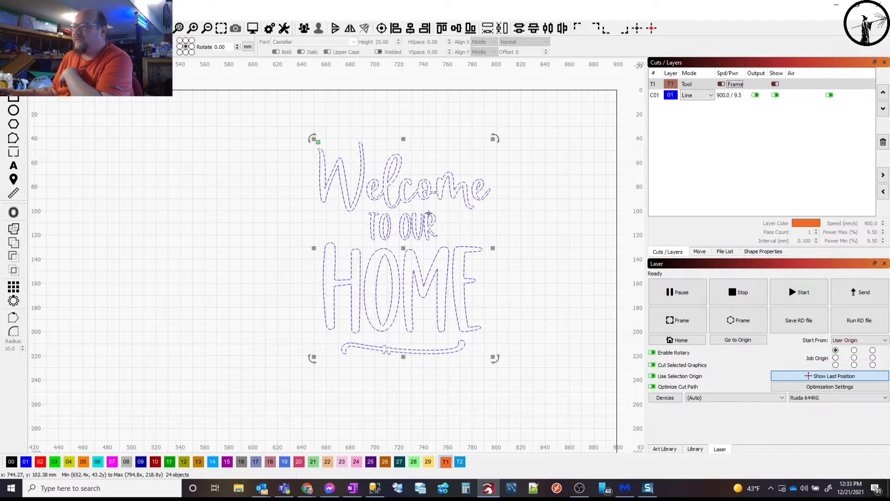
Send the design to the laser, keeping the file name and overwriting the existing file
{"action": "left_click", "coordinate": [865, 297]}
{"action": "key", "text": "Return"}
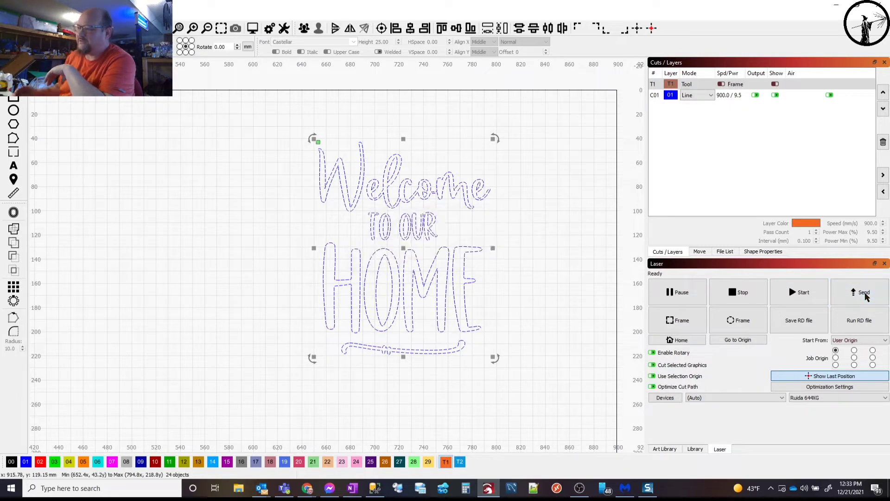
{"action": "key", "text": "Return"}
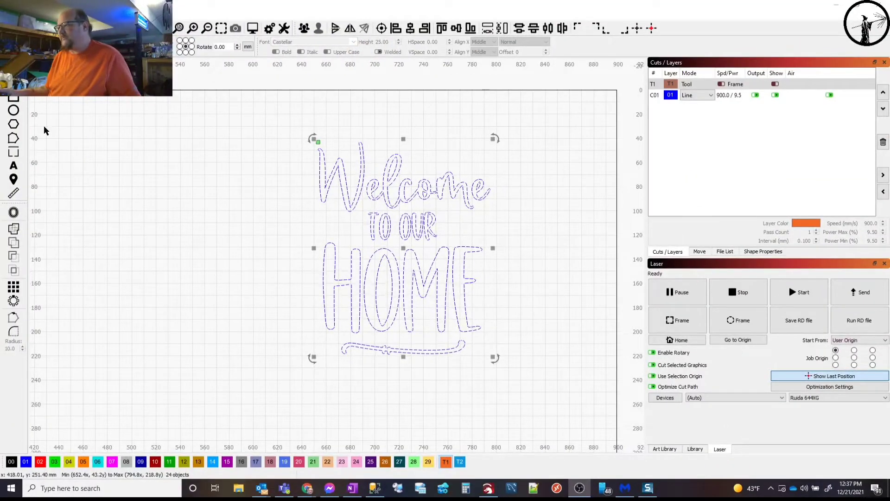
Re-enable the target-circle layer's Show and Output, then select the target circle atop the W
{"action": "left_click", "coordinate": [775, 84]}
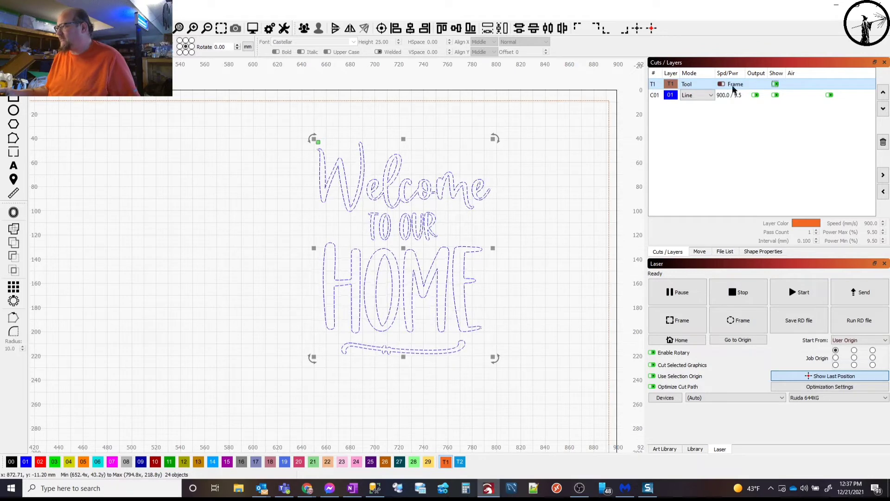
{"action": "left_click", "coordinate": [721, 85]}
{"action": "key", "text": "Escape"}
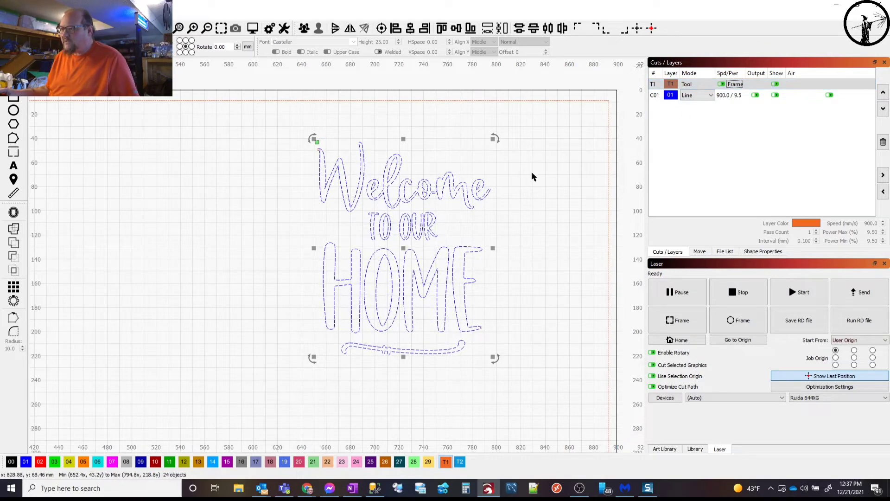
{"action": "scroll", "coordinate": [326, 148], "scroll_direction": "up", "scroll_amount": 8}
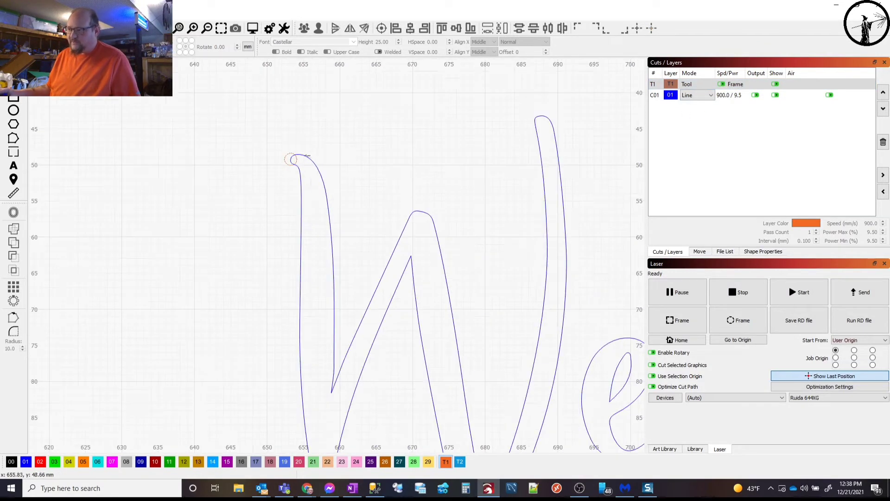
{"action": "left_click", "coordinate": [287, 158]}
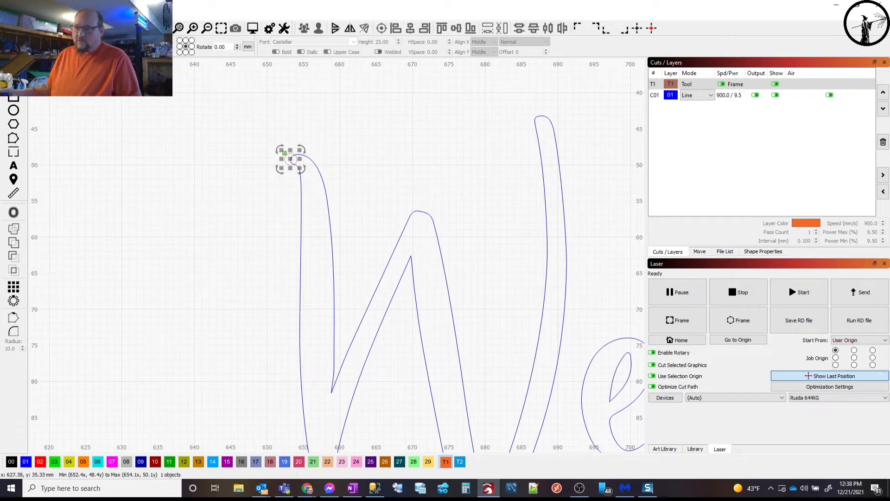
Start the Print and Cut wizard from Tools and record the first target position
{"action": "key", "text": "alt+t"}
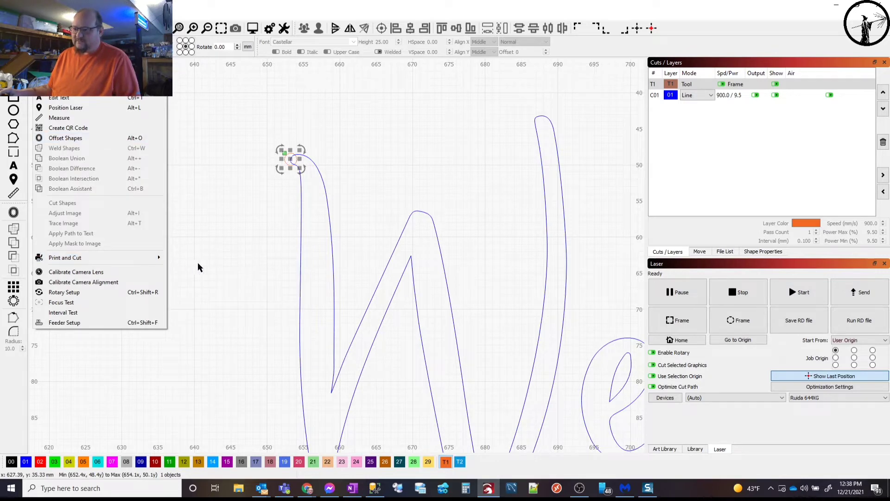
{"action": "mouse_move", "coordinate": [147, 258]}
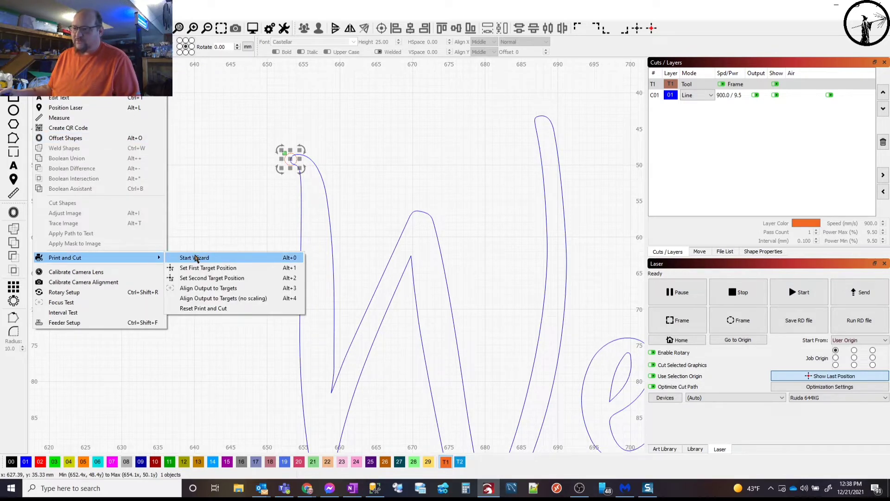
{"action": "left_click", "coordinate": [195, 258]}
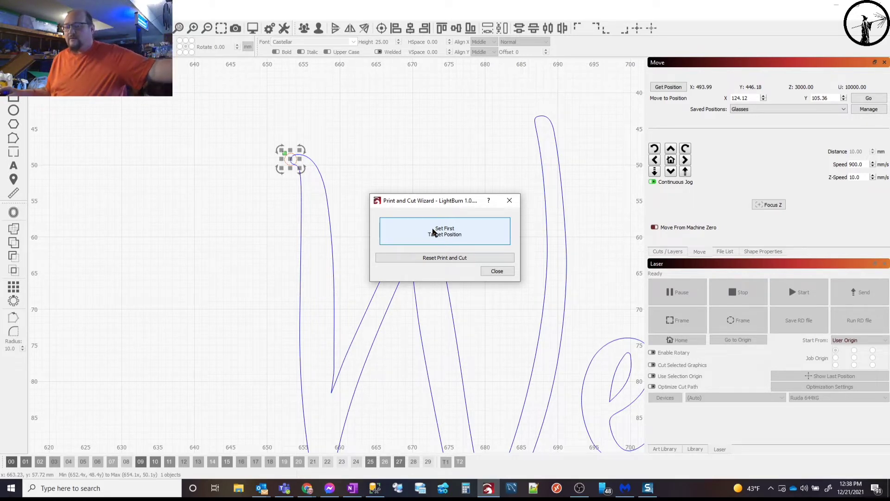
{"action": "left_click", "coordinate": [433, 232]}
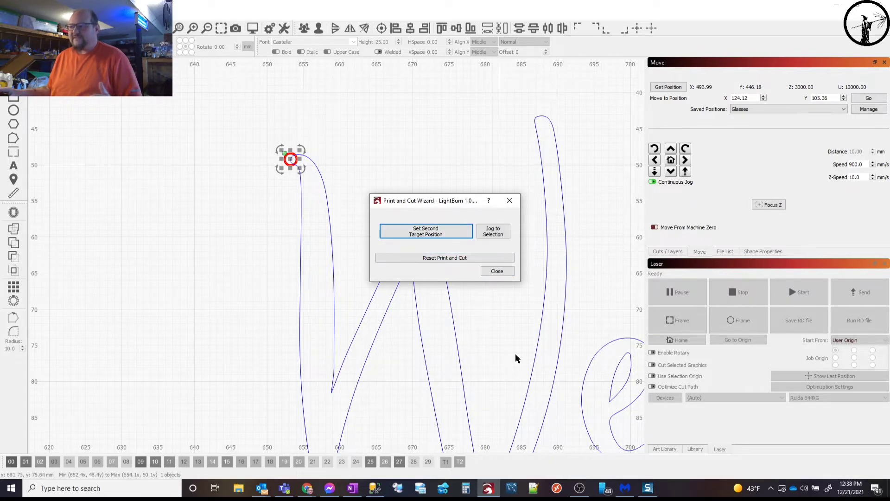
Select the small circle at the tail of the E in HOME
{"action": "left_click_drag", "start_coordinate": [461, 327], "coordinate": [325, 267]}
{"action": "scroll", "coordinate": [186, 167], "scroll_direction": "down", "scroll_amount": 1}
{"action": "scroll", "coordinate": [471, 364], "scroll_direction": "down", "scroll_amount": 3}
{"action": "left_click_drag", "start_coordinate": [535, 380], "coordinate": [192, 183]}
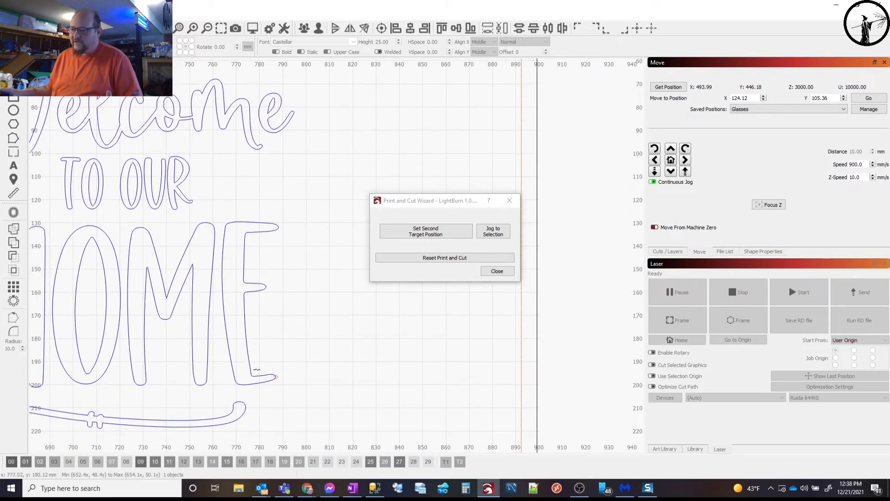
{"action": "scroll", "coordinate": [243, 250], "scroll_direction": "up", "scroll_amount": 4}
{"action": "scroll", "coordinate": [278, 387], "scroll_direction": "up", "scroll_amount": 4}
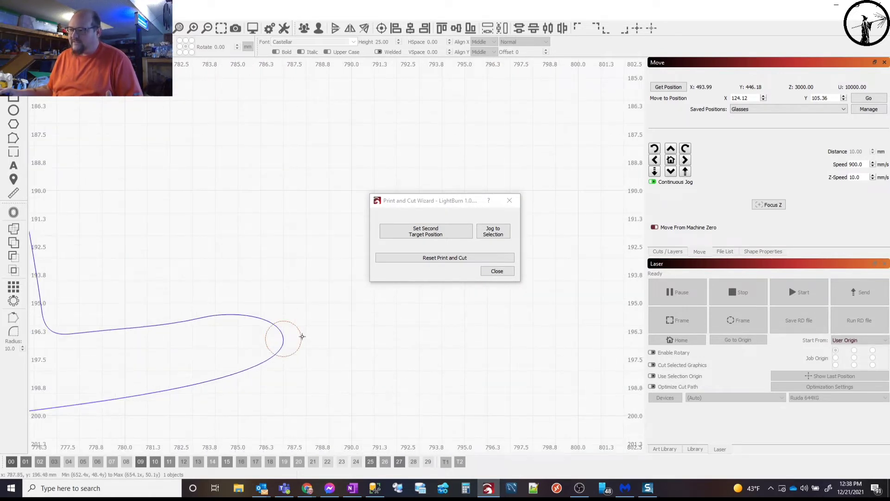
{"action": "left_click", "coordinate": [301, 336]}
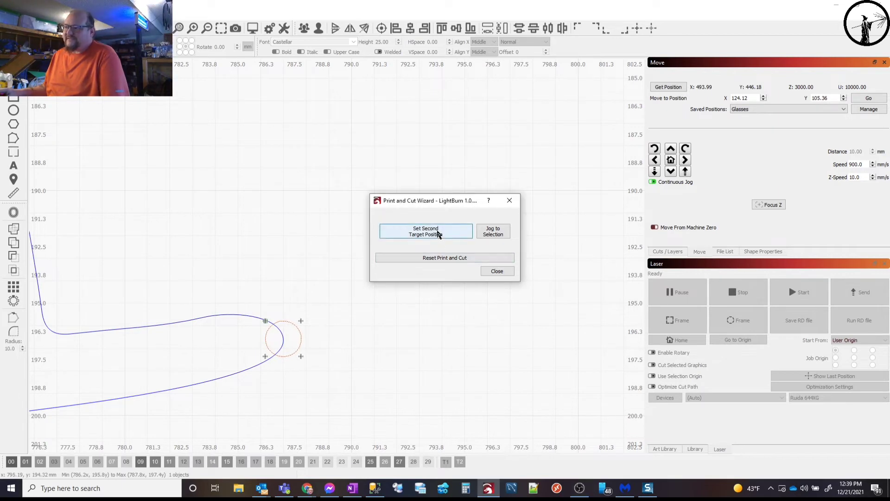
Record the second target at the E circle, align outputs with scaling, and clear the selection
{"action": "left_click", "coordinate": [438, 234]}
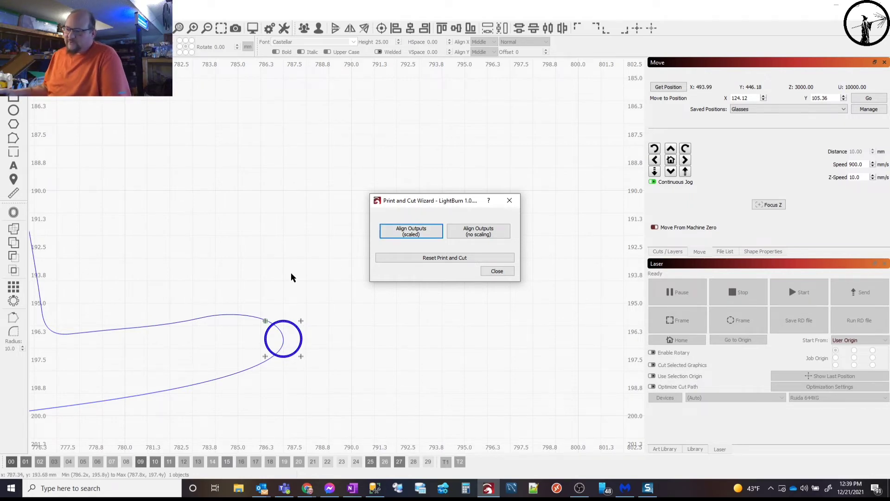
{"action": "scroll", "coordinate": [291, 277], "scroll_direction": "down", "scroll_amount": 10}
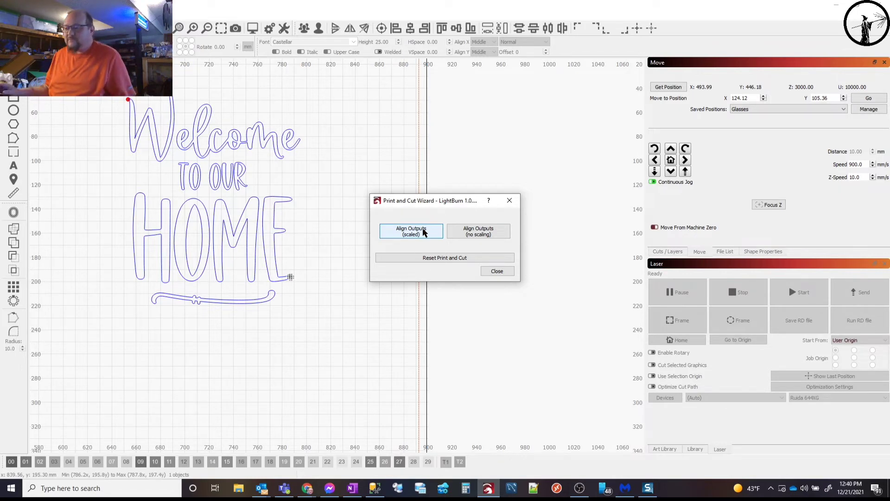
{"action": "left_click", "coordinate": [422, 231]}
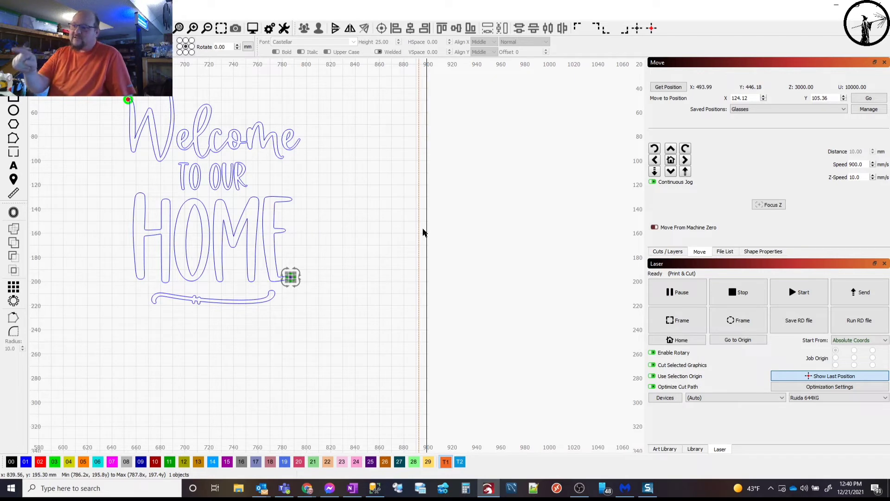
{"action": "left_click", "coordinate": [360, 206]}
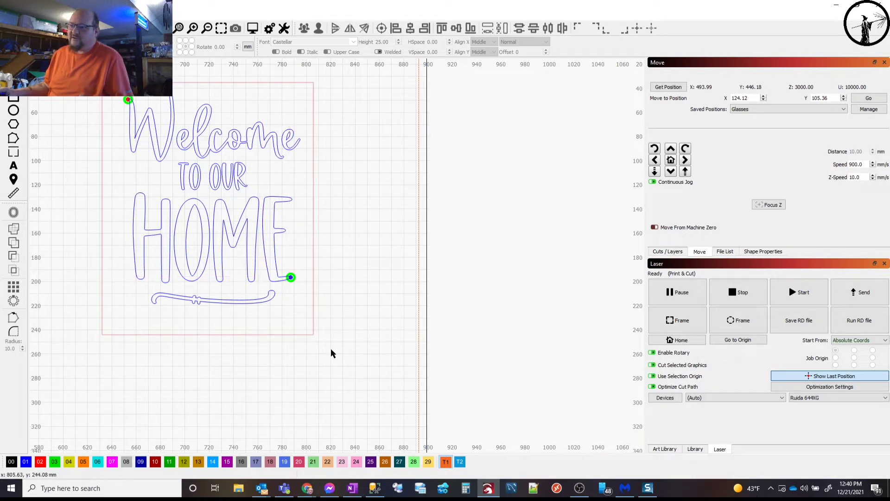
Select all 24 objects and send the aligned job, overwriting the existing PRINTCUT file
{"action": "key", "text": "ctrl+a"}
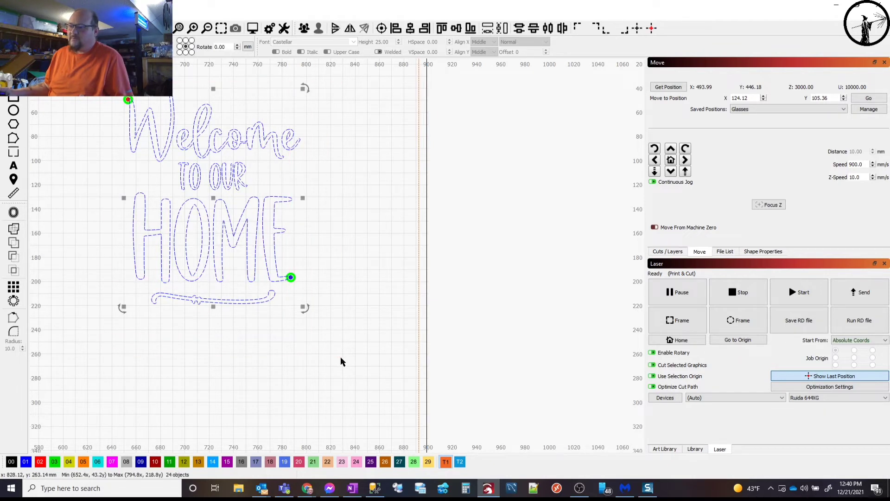
{"action": "left_click", "coordinate": [854, 297]}
{"action": "key", "text": "Return"}
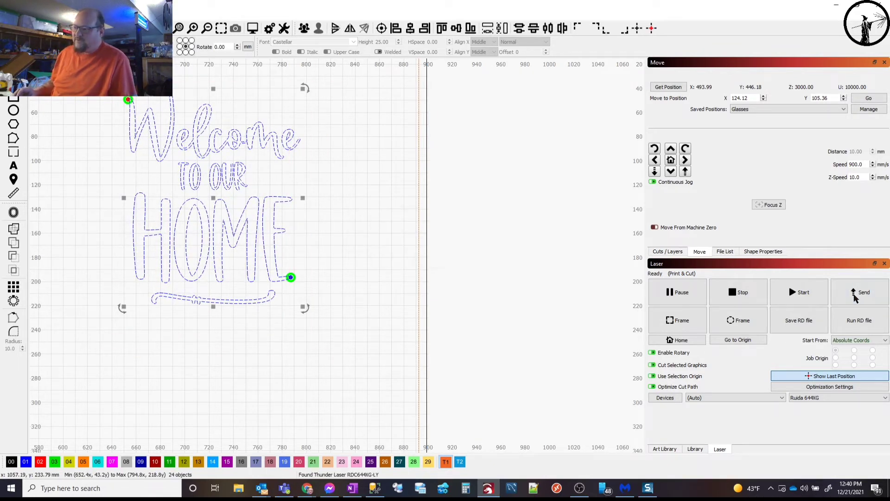
{"action": "key", "text": "Return"}
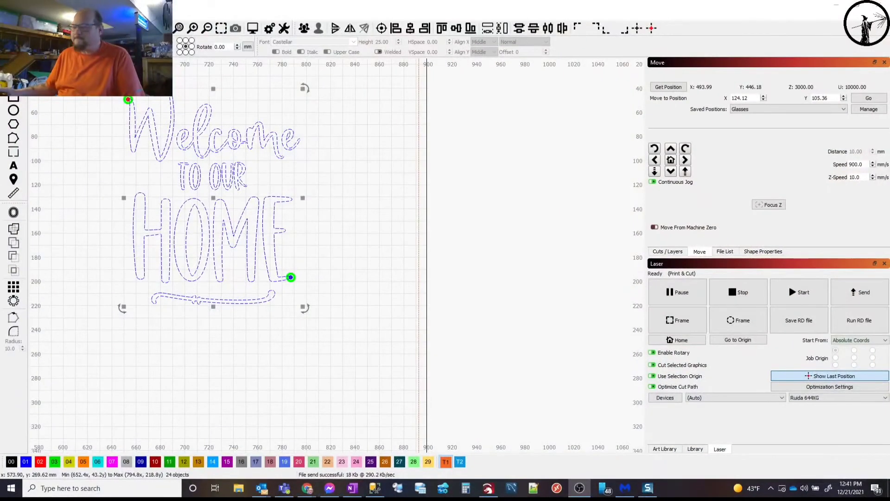
Raise the 01 line layer's maximum power from 9.5 to 12%
{"action": "left_click", "coordinate": [664, 252]}
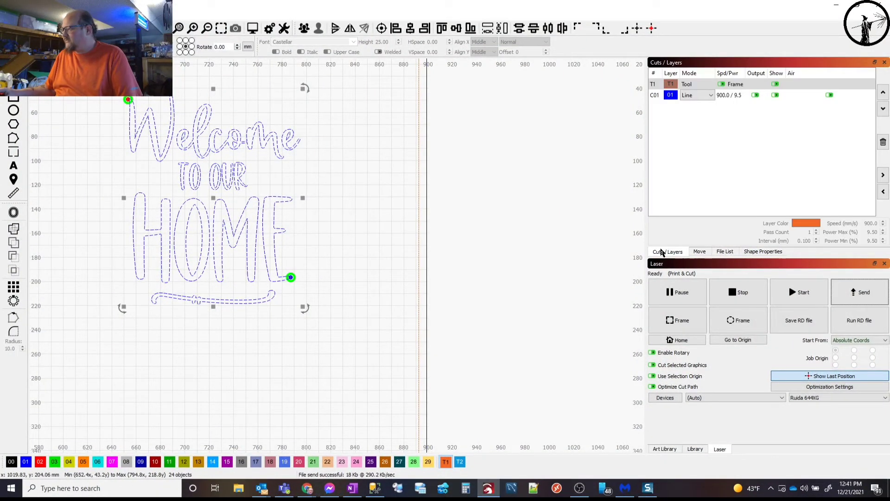
{"action": "left_click", "coordinate": [732, 99]}
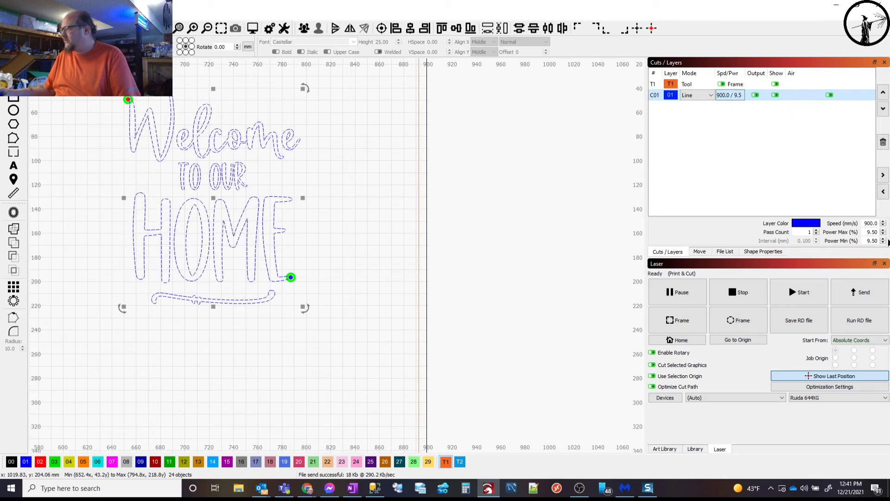
{"action": "left_click", "coordinate": [883, 231]}
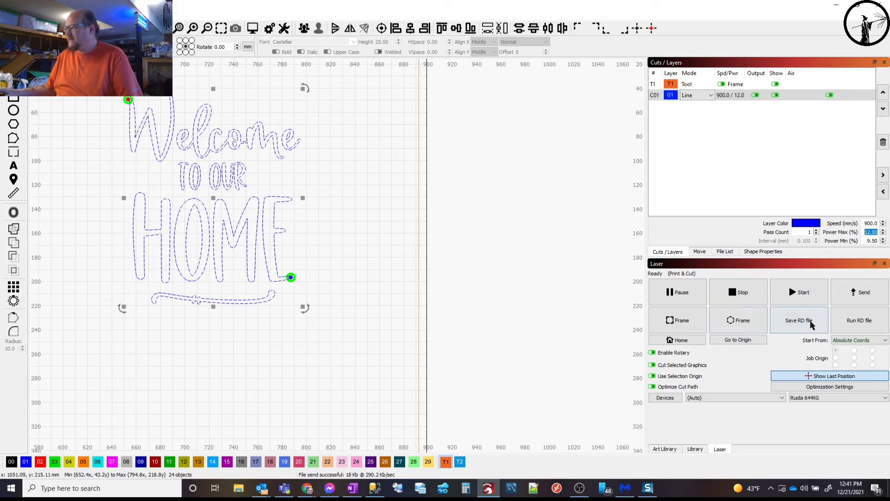
Resend the updated sign job to the laser, overwriting the previous file
{"action": "left_click", "coordinate": [860, 292]}
{"action": "left_click", "coordinate": [477, 252]}
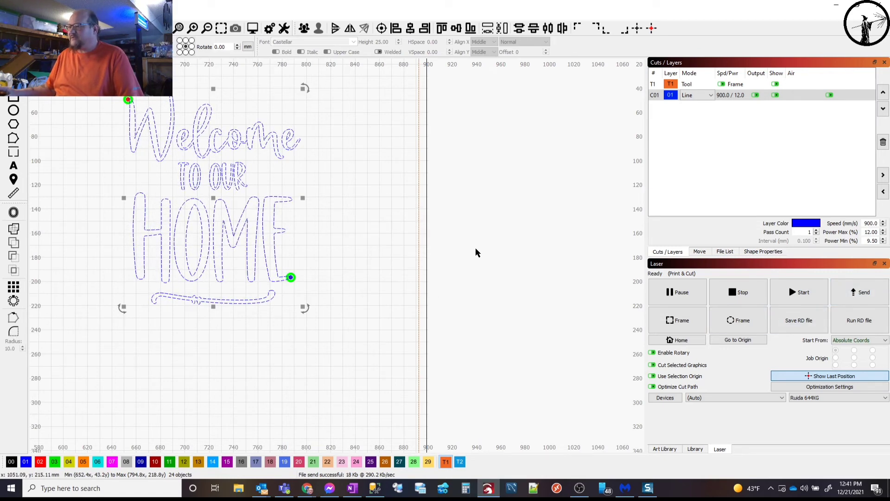
{"action": "left_click", "coordinate": [477, 252]}
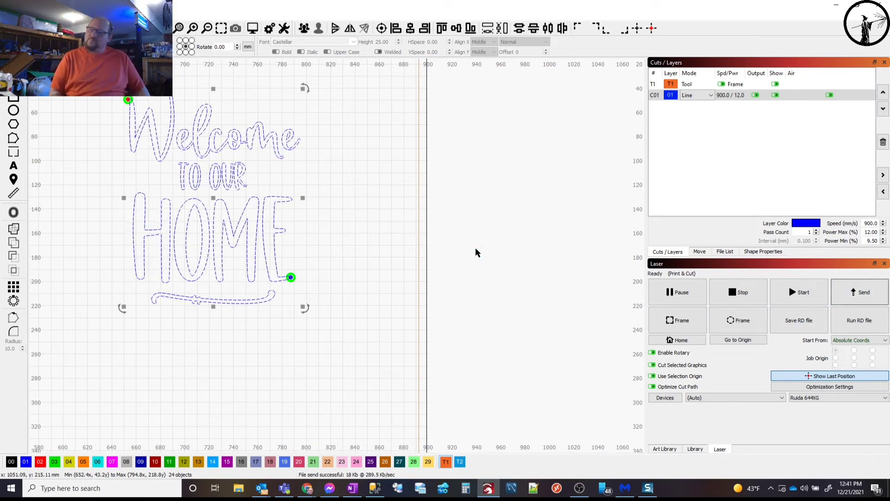